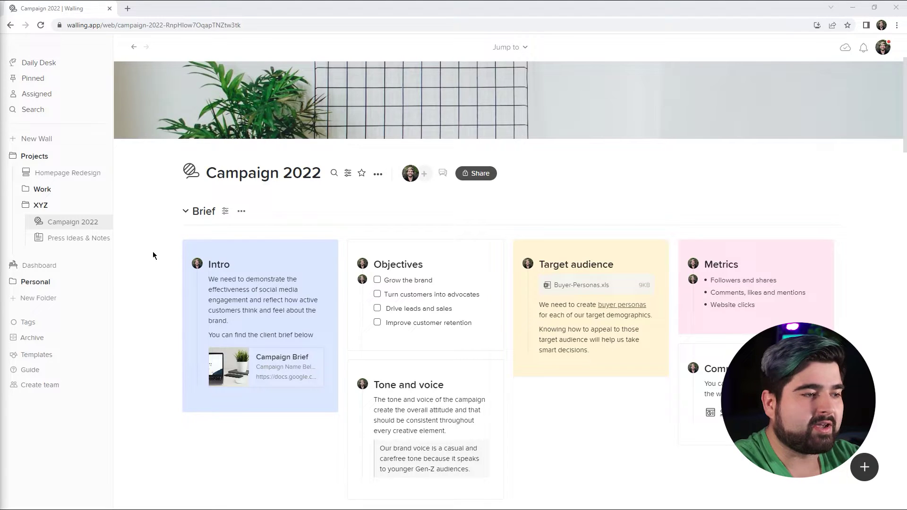
# Open the Press Ideas & Notes wall under XYZ and review its Press Release and Measure Performance sections.
pyautogui.scroll(-15, 153, 254)
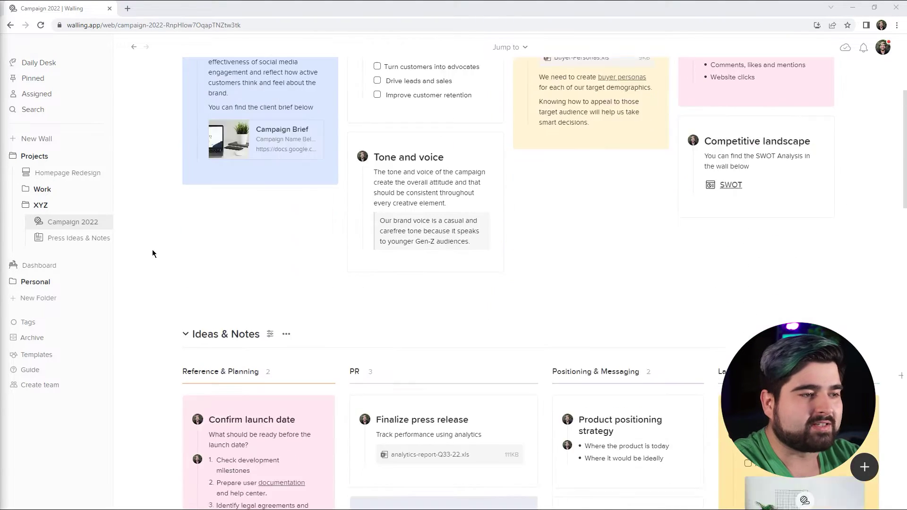
pyautogui.scroll(-12, 156, 274)
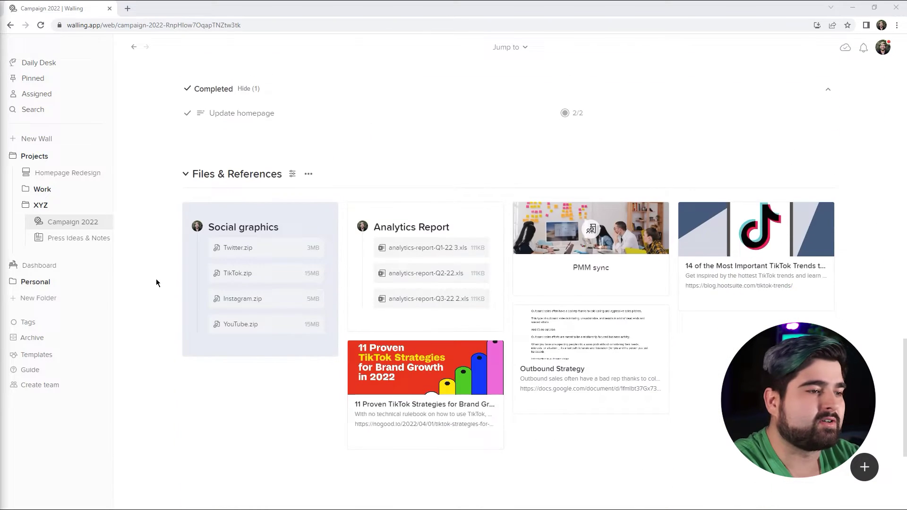
pyautogui.scroll(3, 156, 280)
pyautogui.scroll(10, 156, 282)
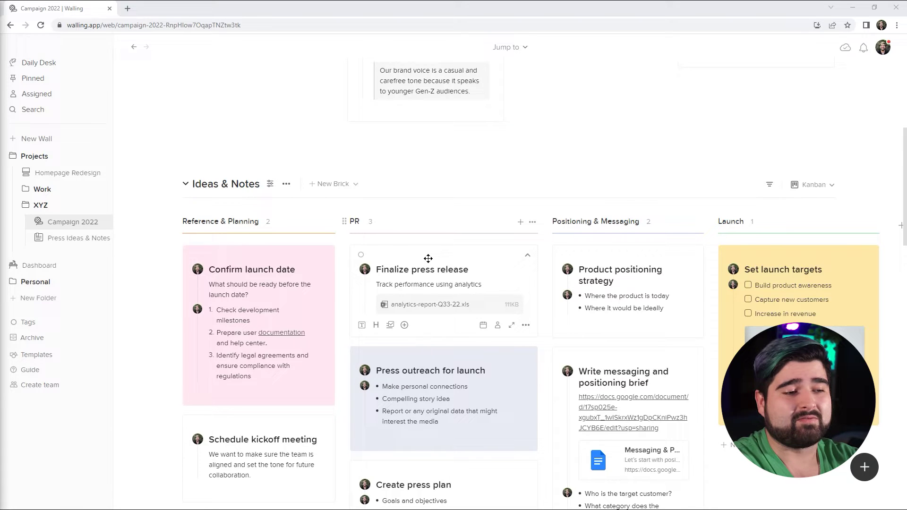
pyautogui.scroll(-2, 428, 259)
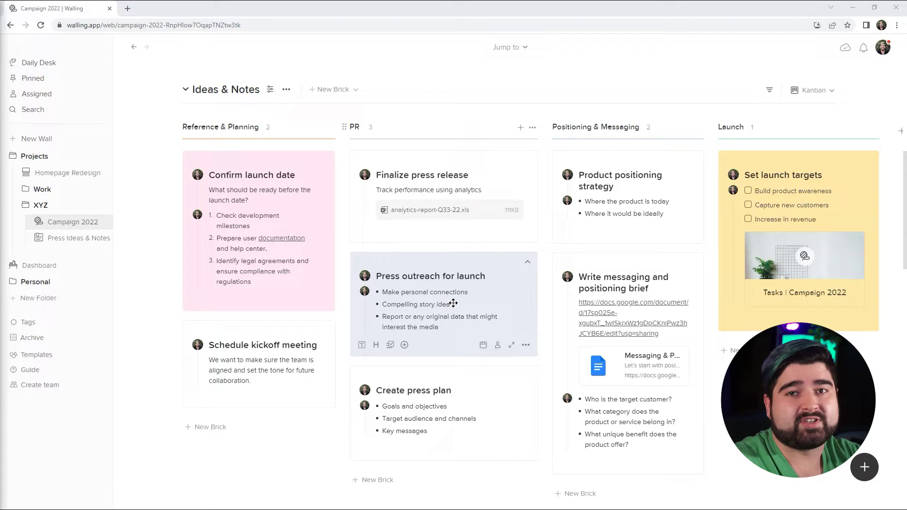
pyautogui.click(75, 238)
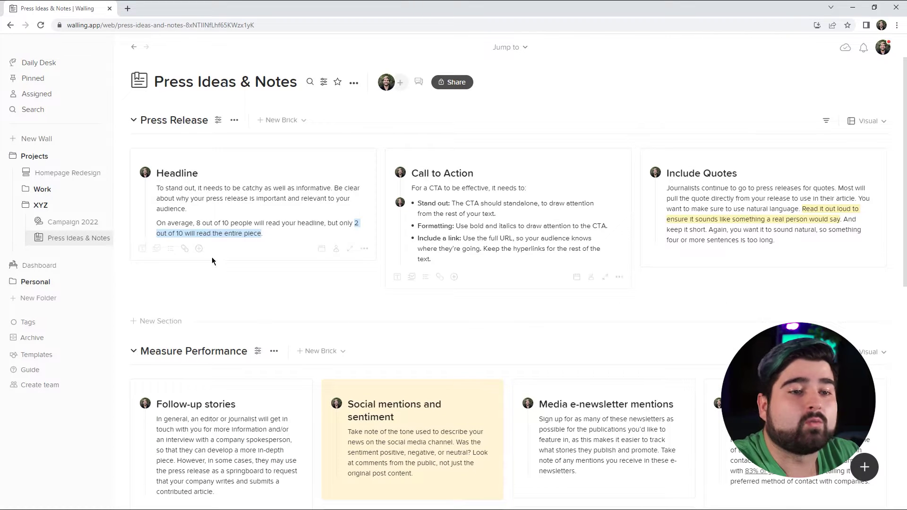
pyautogui.scroll(-1, 423, 196)
pyautogui.scroll(-5, 423, 196)
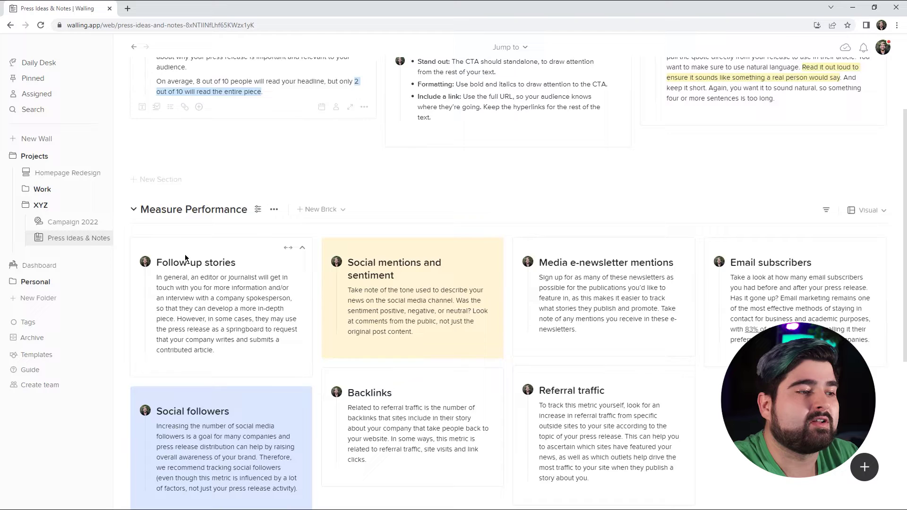
pyautogui.scroll(6, 125, 276)
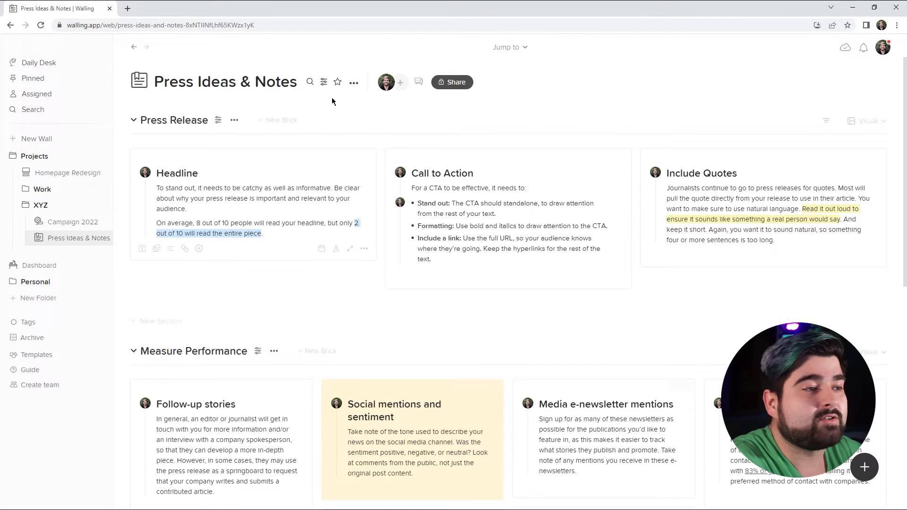
# Copy a link to the Press Ideas & Notes wall and return to the Campaign 2022 wall.
pyautogui.click(354, 84)
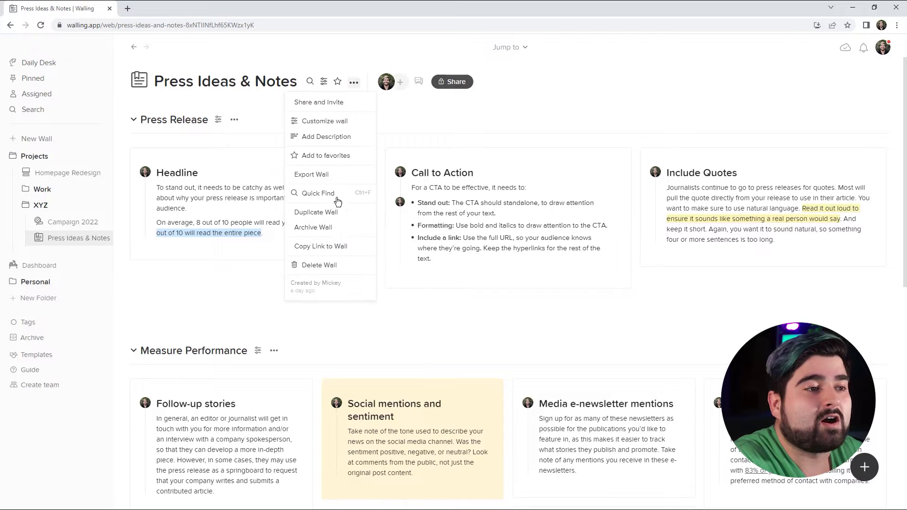
pyautogui.click(341, 251)
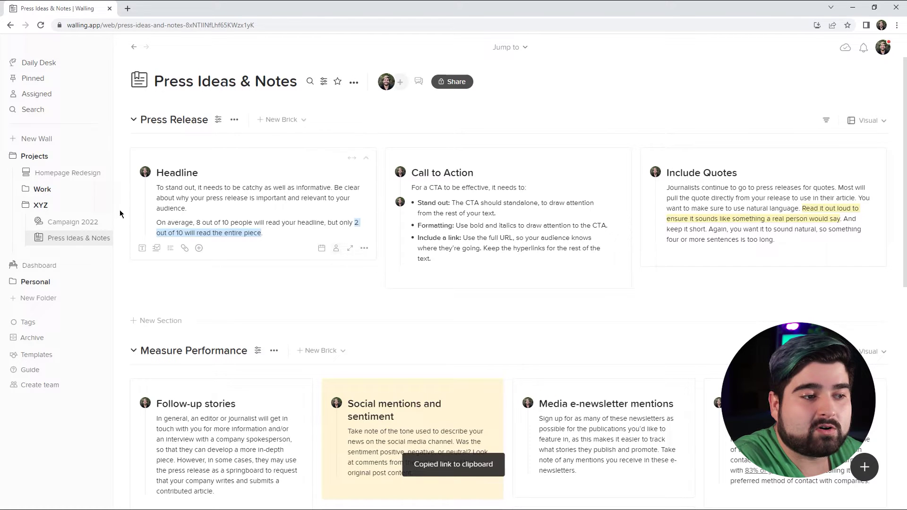
pyautogui.click(81, 229)
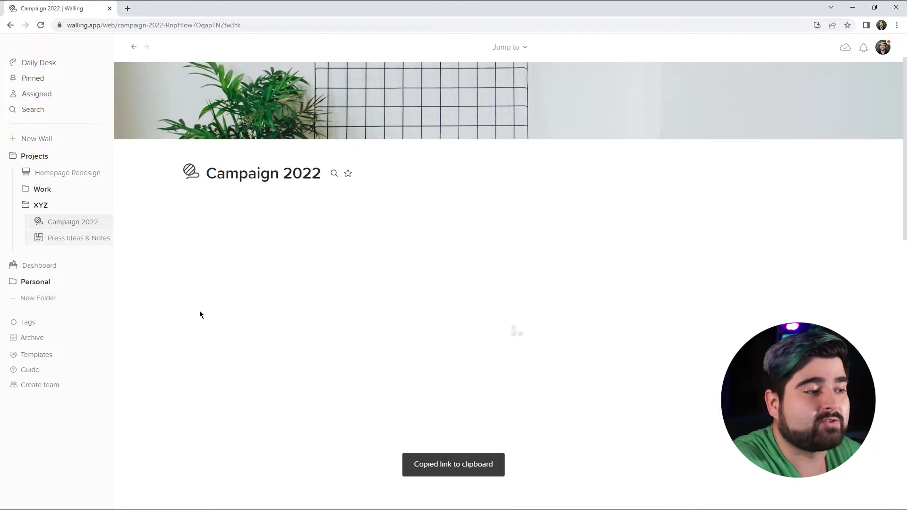
pyautogui.scroll(-4, 565, 360)
pyautogui.scroll(-8, 565, 360)
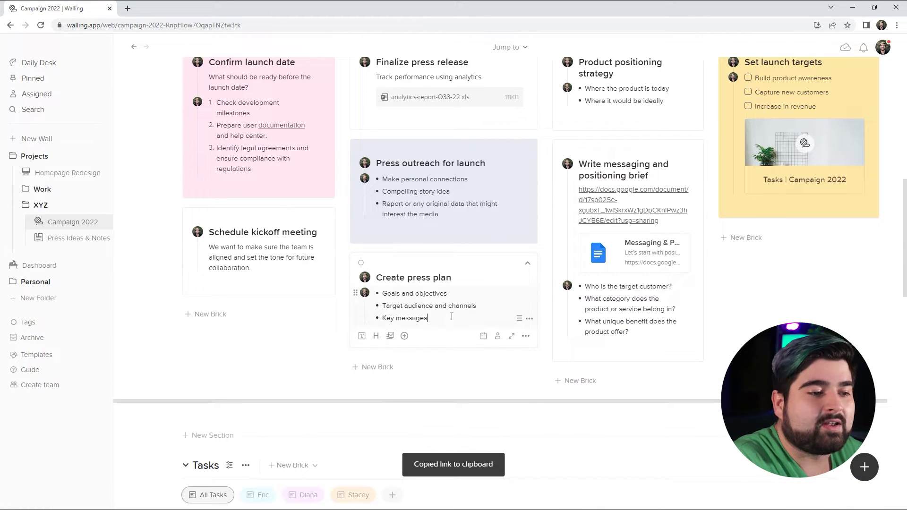
# Paste the wall link below Key messages in the Create press plan brick.
pyautogui.click(451, 317)
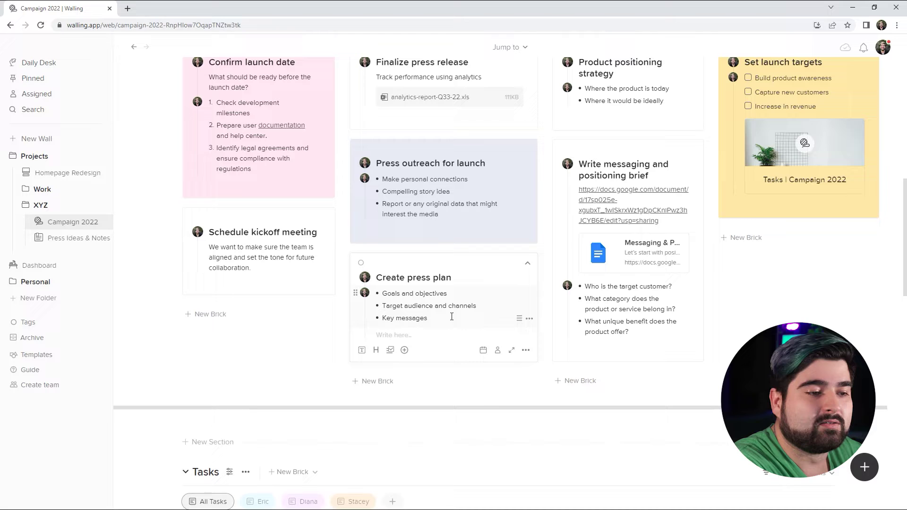
pyautogui.hotkey('ctrl', 'v')
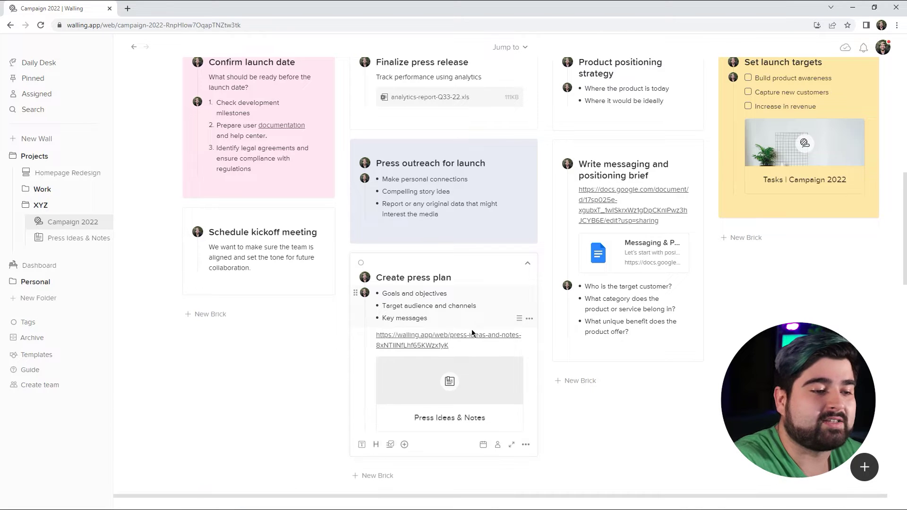
pyautogui.scroll(-1, 492, 359)
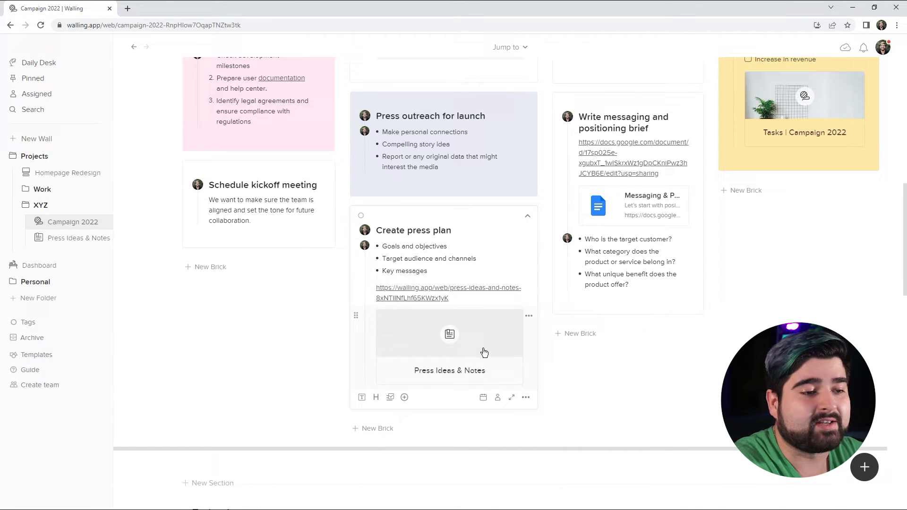
pyautogui.scroll(2, 506, 391)
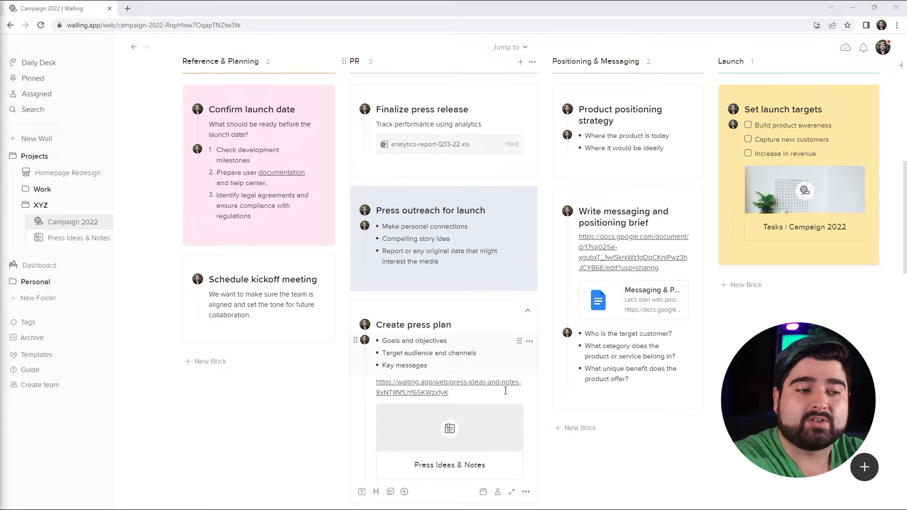
pyautogui.scroll(-1, 505, 391)
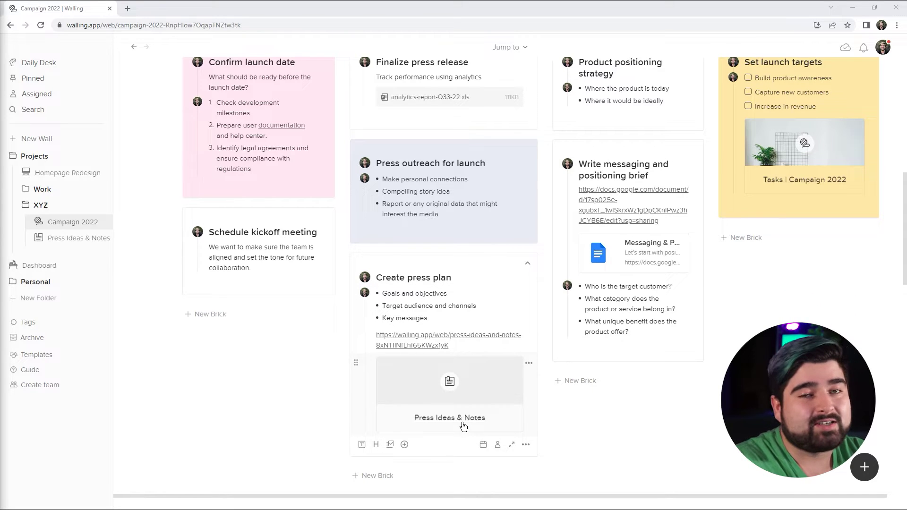
pyautogui.scroll(2, 463, 427)
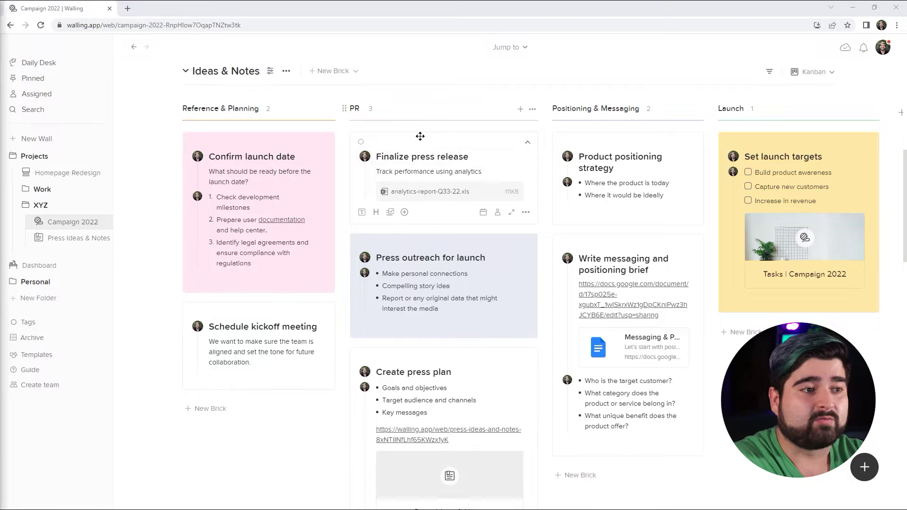
pyautogui.scroll(-1, 453, 247)
# Follow the pasted link to Press Ideas & Notes, copy the Measure Performance section link, and return to Campaign 2022.
pyautogui.click(446, 462)
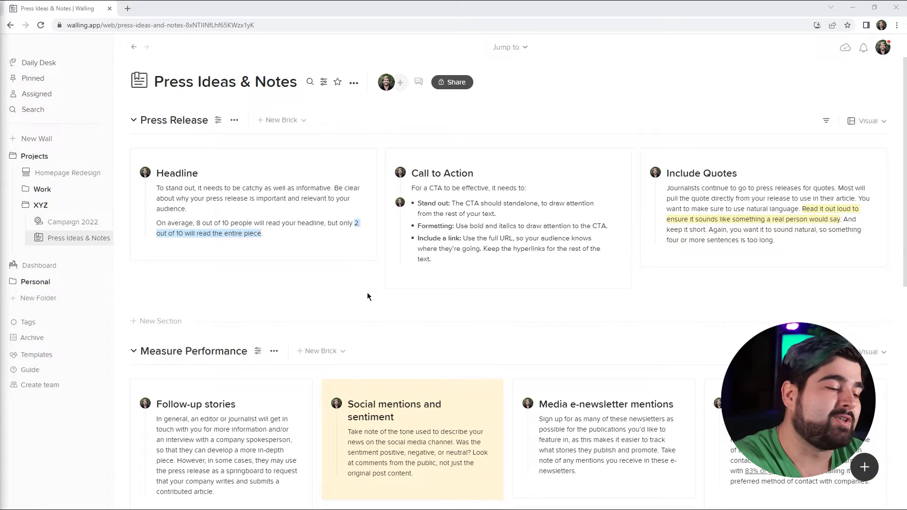
pyautogui.scroll(-1, 367, 293)
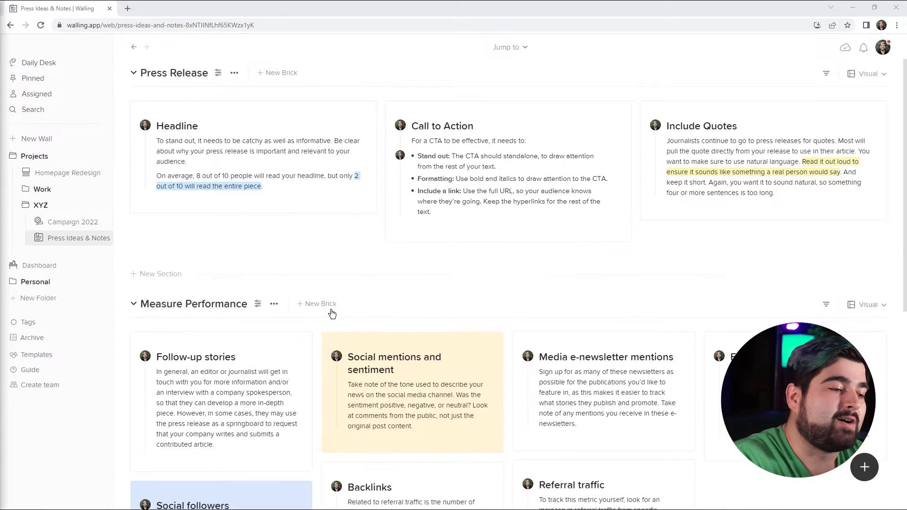
pyautogui.click(274, 306)
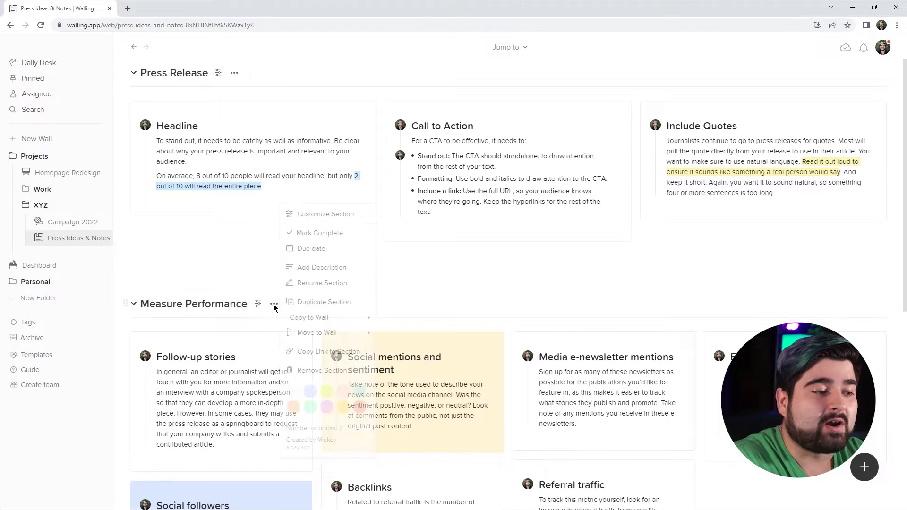
pyautogui.click(349, 352)
pyautogui.click(65, 223)
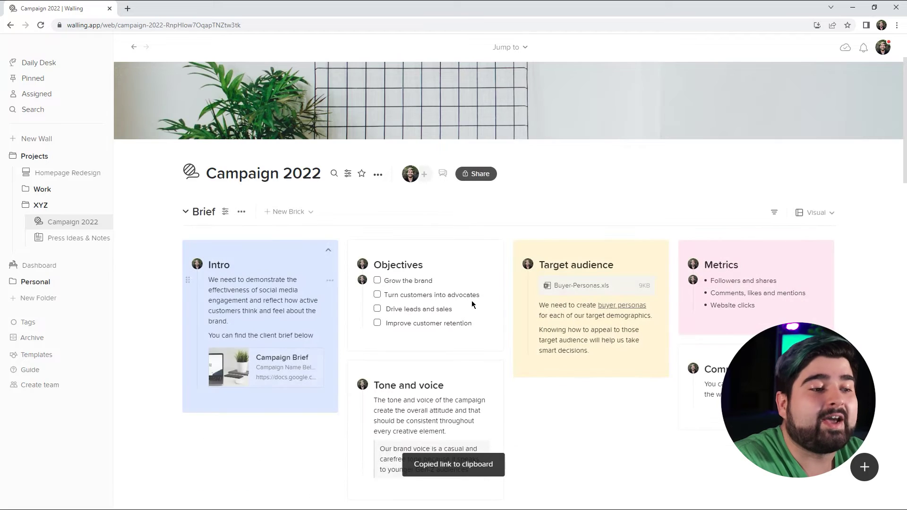
# Paste the Measure Performance section link below the attachment in Finalize press release and follow it.
pyautogui.scroll(-2, 453, 295)
pyautogui.scroll(-1, 441, 293)
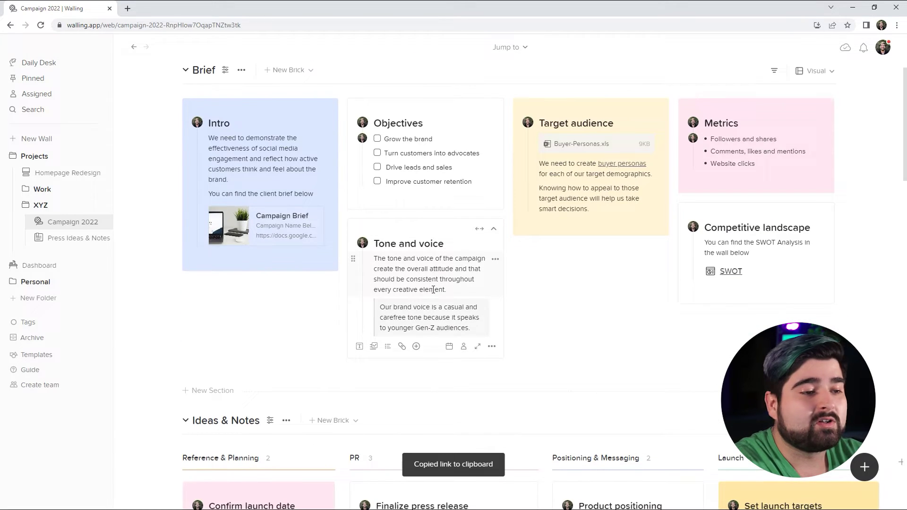
pyautogui.scroll(-6, 564, 307)
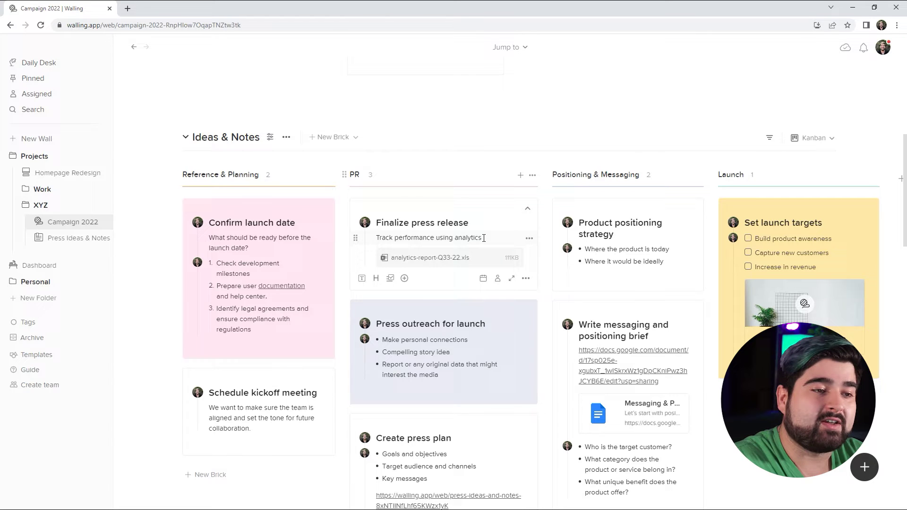
pyautogui.click(424, 279)
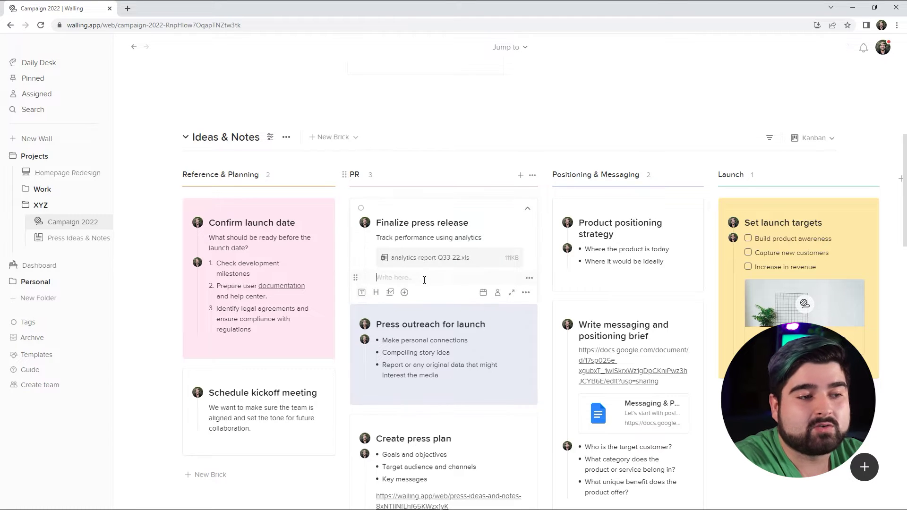
pyautogui.hotkey('ctrl', 'v')
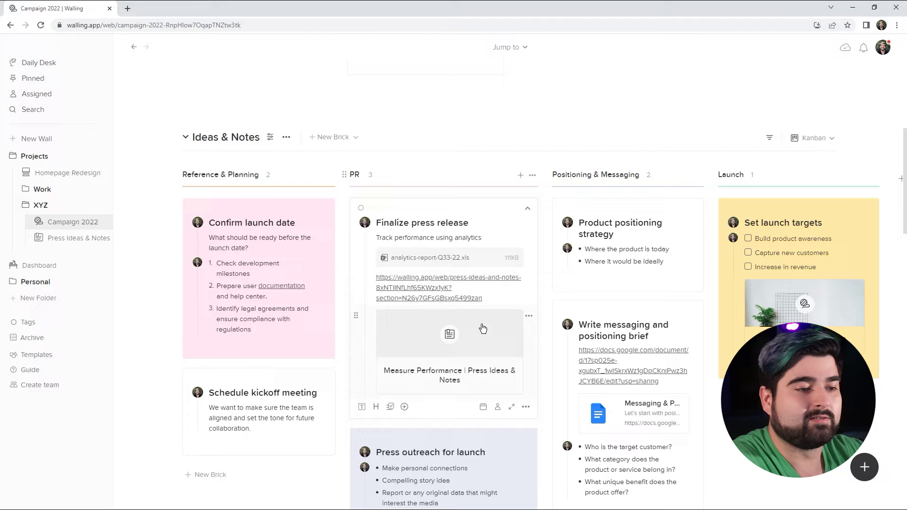
pyautogui.scroll(-1, 449, 333)
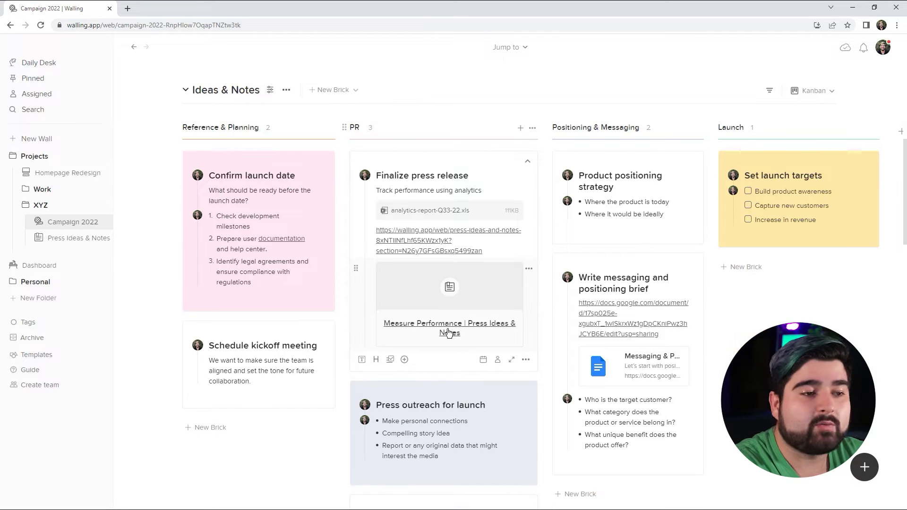
pyautogui.click(449, 333)
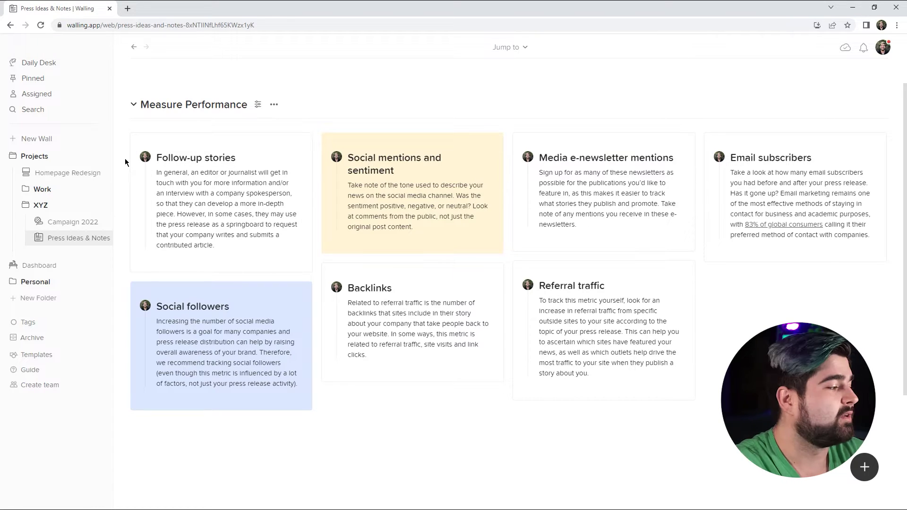
# Go back to the Campaign 2022 wall and scroll down to its Tasks section.
pyautogui.hotkey('alt', 'Left')
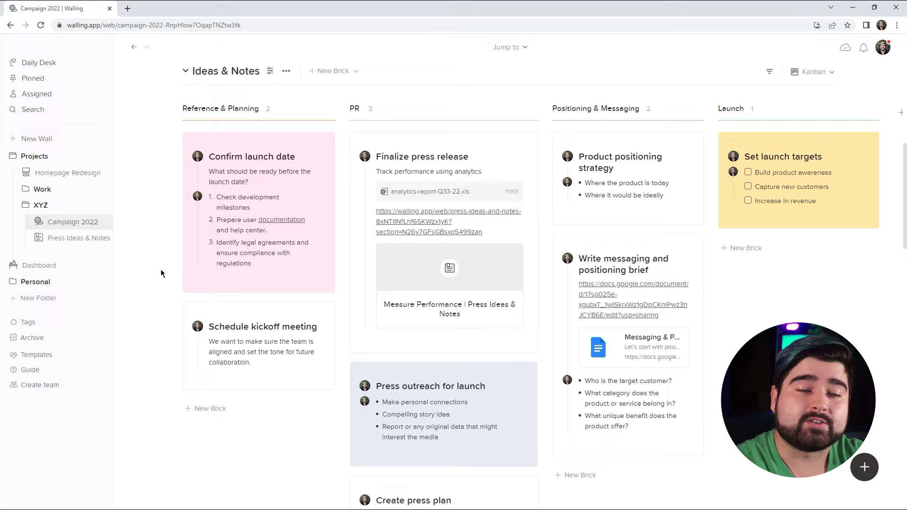
pyautogui.scroll(-13, 160, 273)
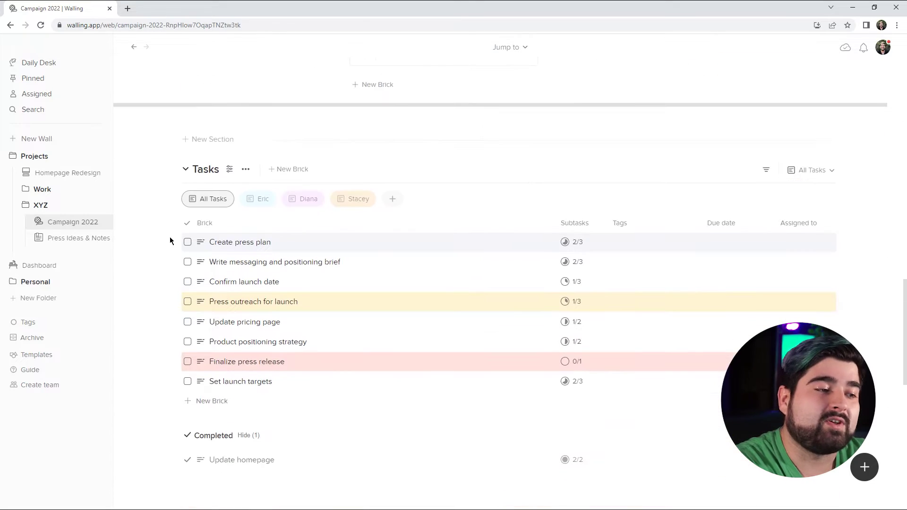
# Paste a Tasks section link on a new line after 'Increase in revenue' in Set launch targets, then follow it.
pyautogui.click(247, 171)
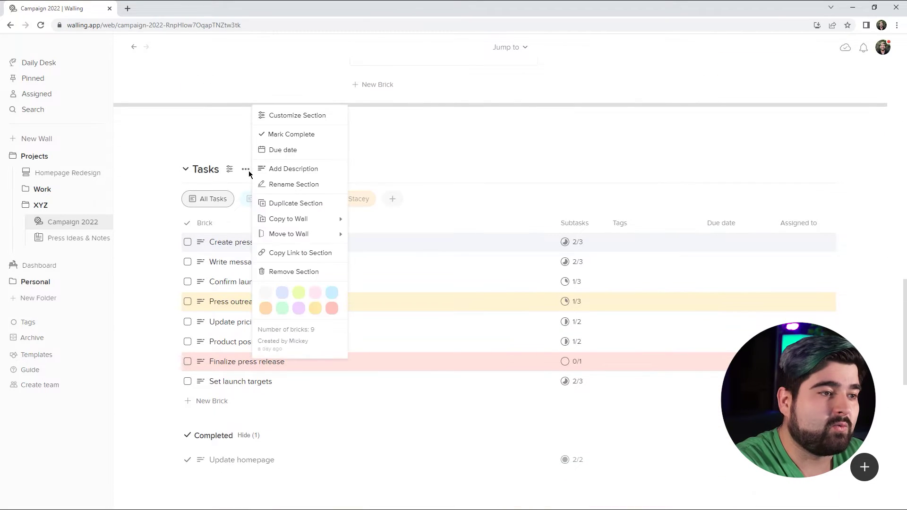
pyautogui.click(304, 253)
pyautogui.scroll(8, 559, 318)
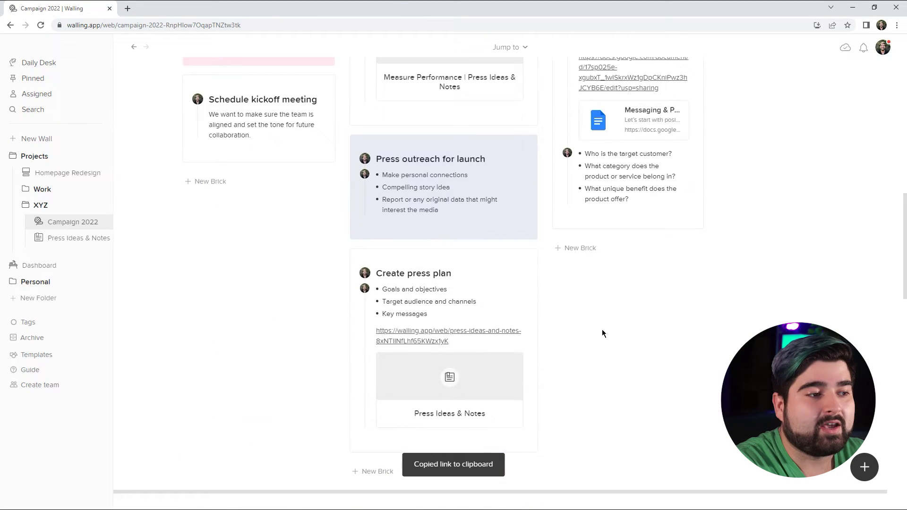
pyautogui.scroll(5, 211, 344)
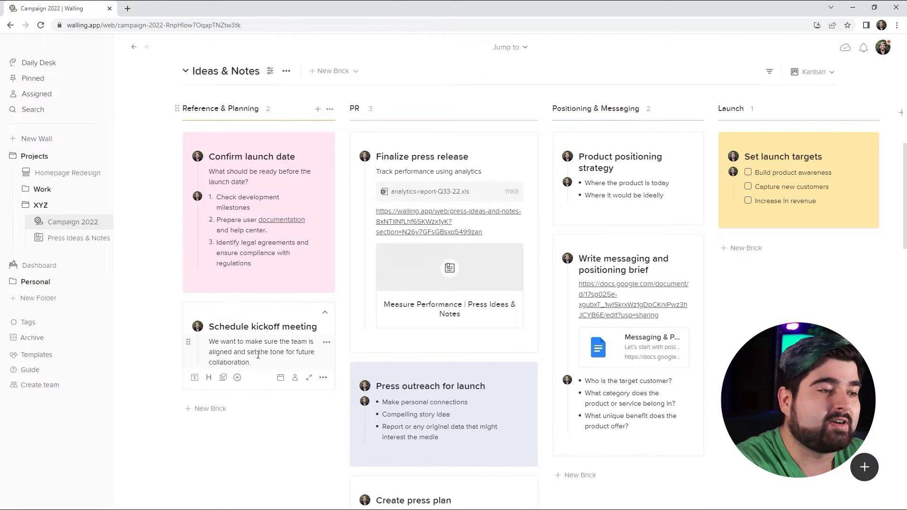
pyautogui.click(838, 199)
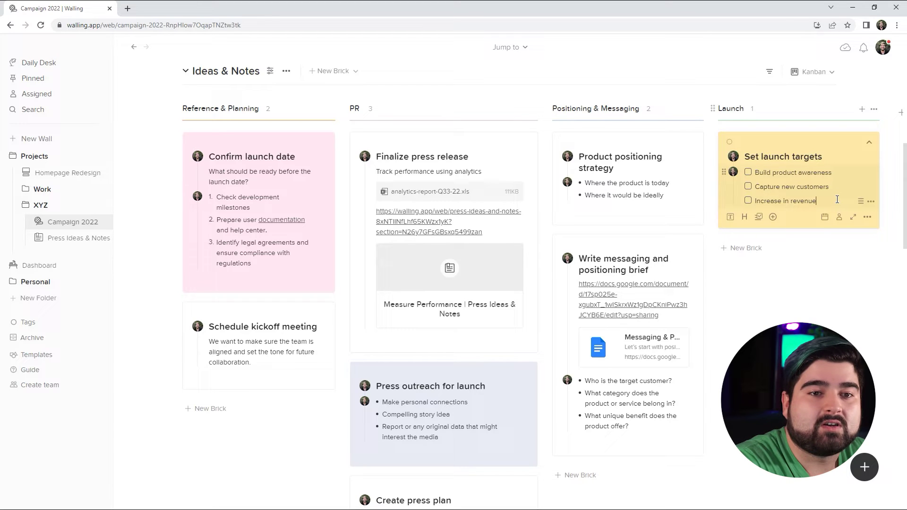
pyautogui.press('Return')
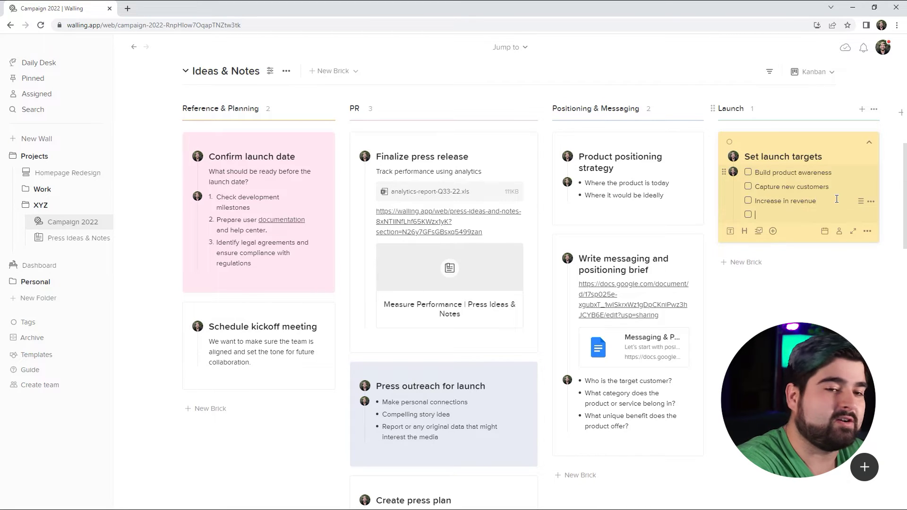
pyautogui.hotkey('ctrl', 'v')
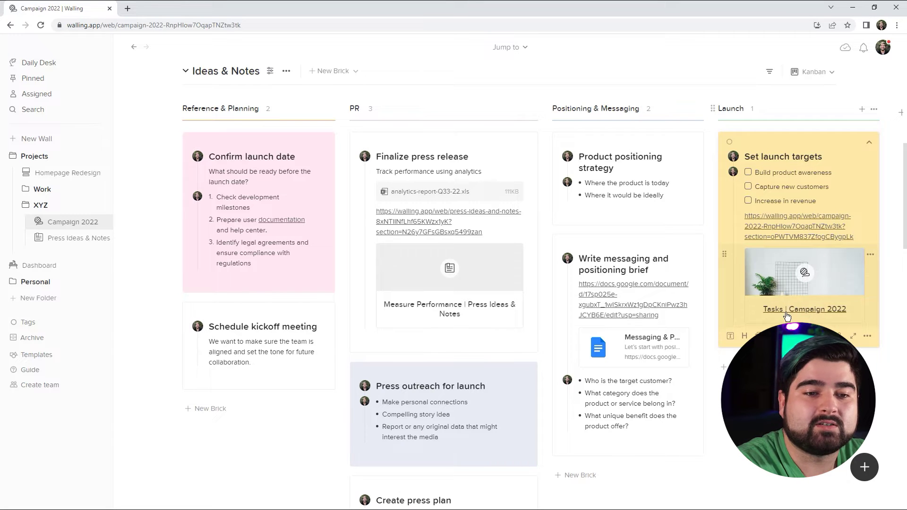
pyautogui.click(817, 310)
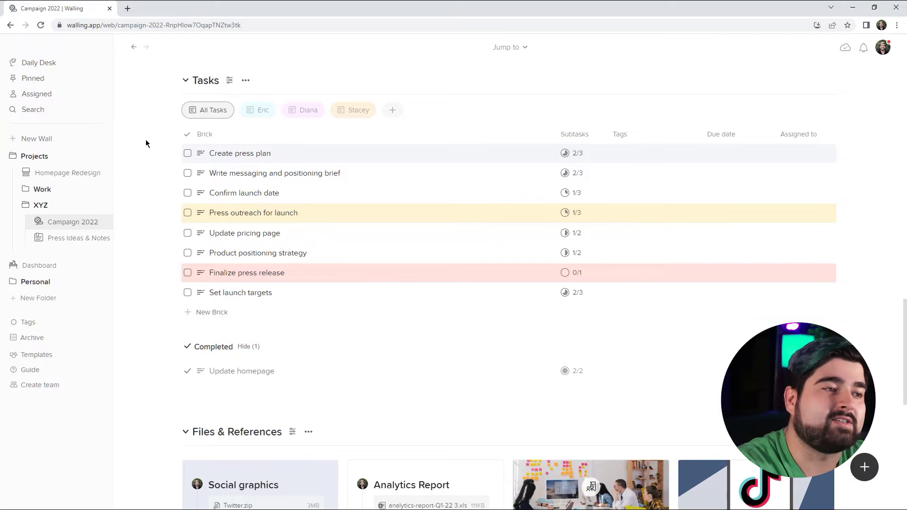
pyautogui.scroll(10, 521, 233)
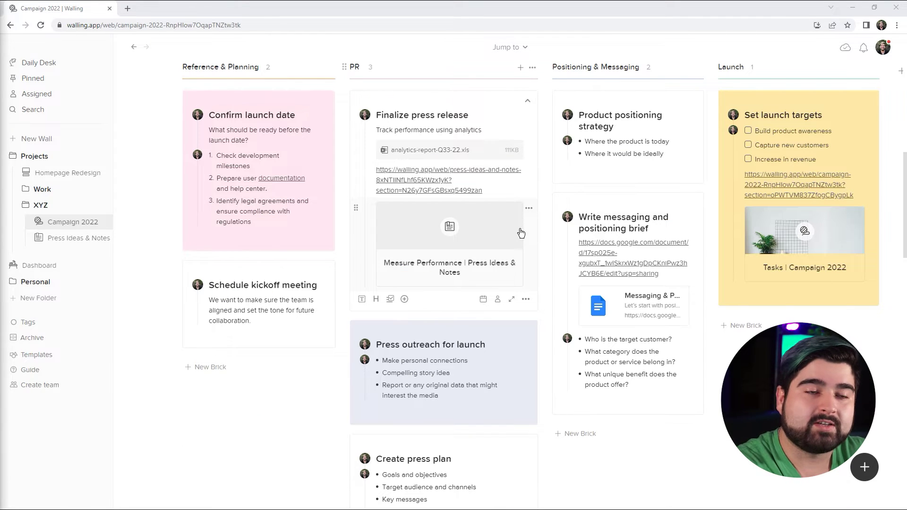
# Remove the raw URL text and hide the Measure Performance wall preview in Finalize press release.
pyautogui.click(529, 170)
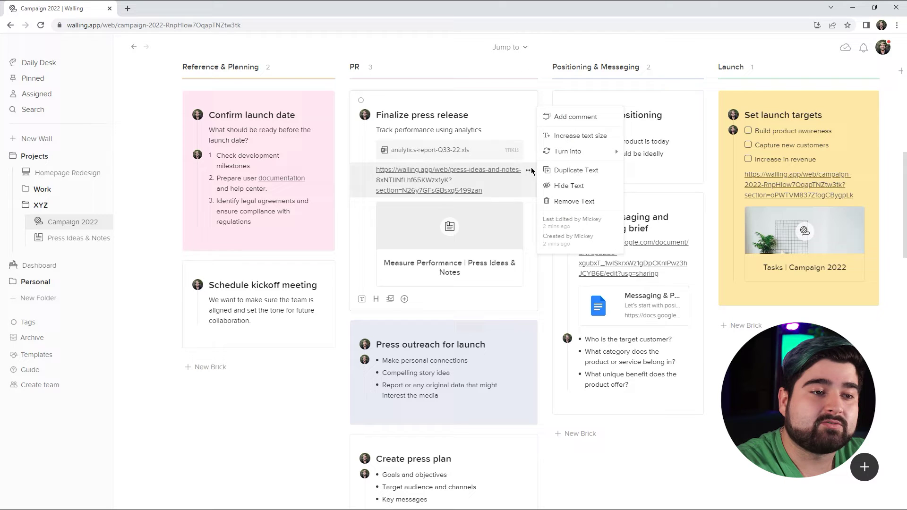
pyautogui.click(582, 201)
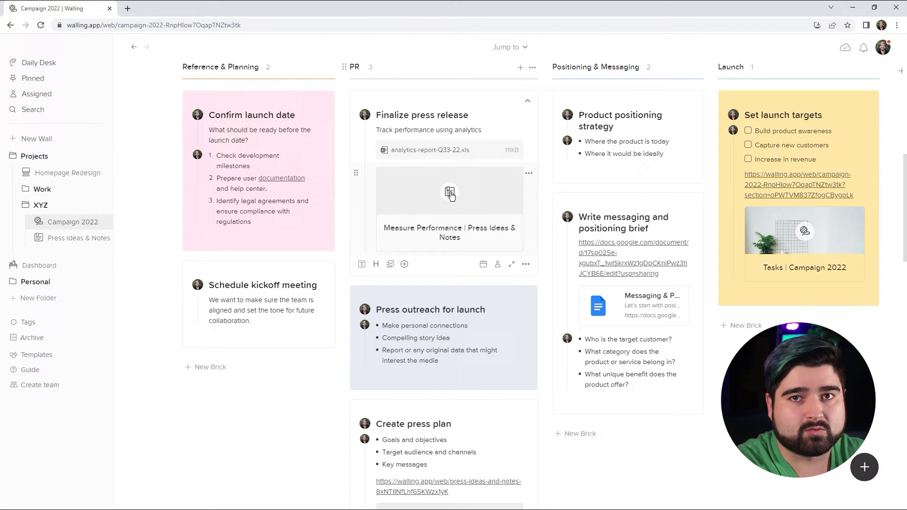
pyautogui.click(529, 174)
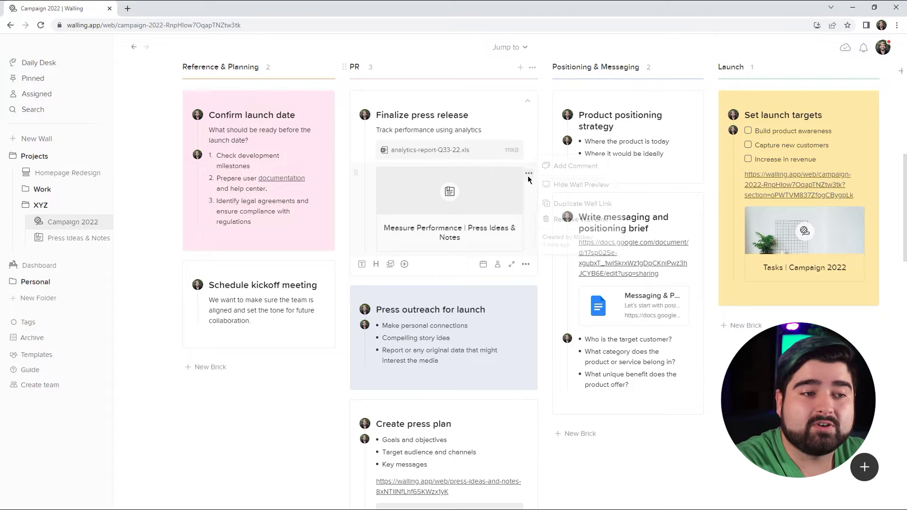
pyautogui.click(580, 185)
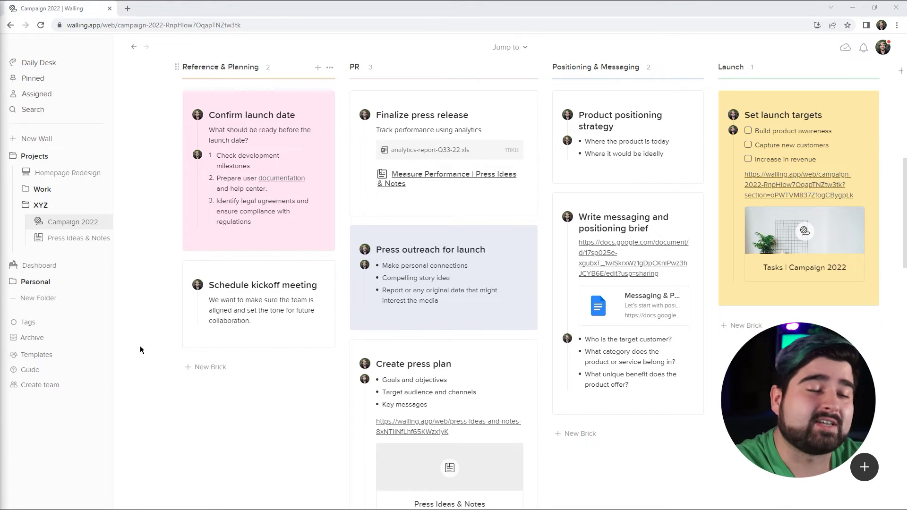
# Collapse the XYZ folder in the left sidebar to hide its two walls.
pyautogui.scroll(1, 128, 307)
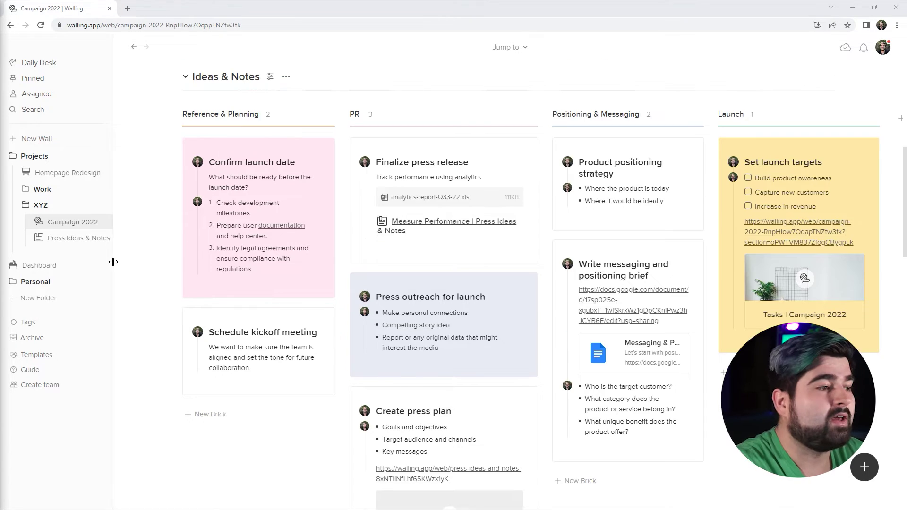
pyautogui.click(78, 208)
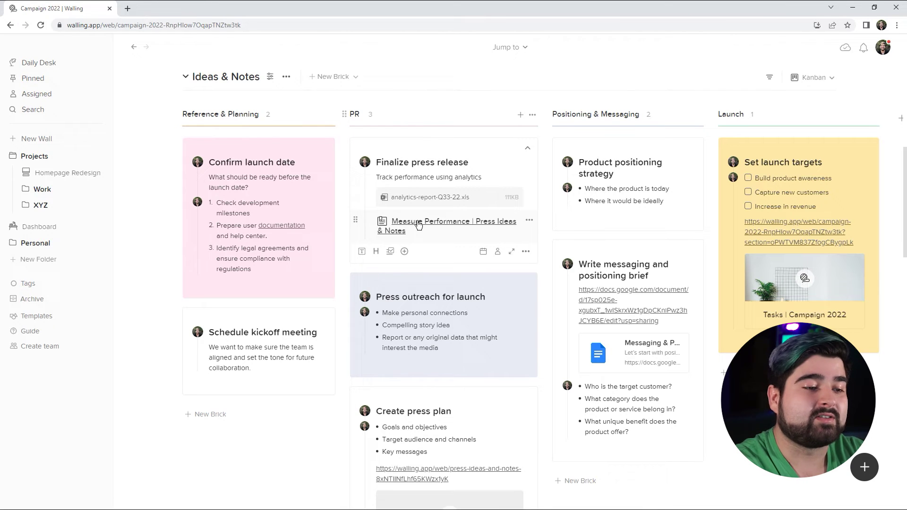
pyautogui.scroll(7, 433, 361)
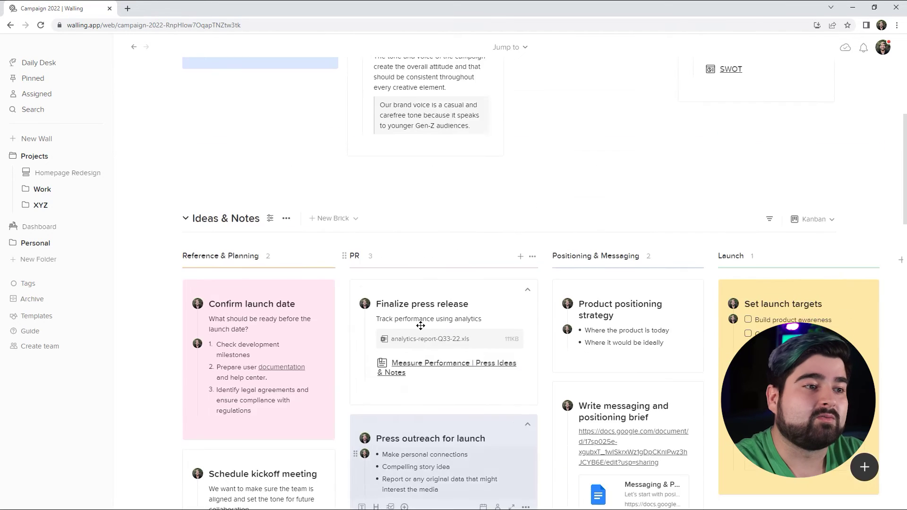
pyautogui.scroll(-4, 428, 401)
# Open the 'Measure Performance | Press Ideas & Notes' link, then go back to Campaign 2022.
pyautogui.click(435, 364)
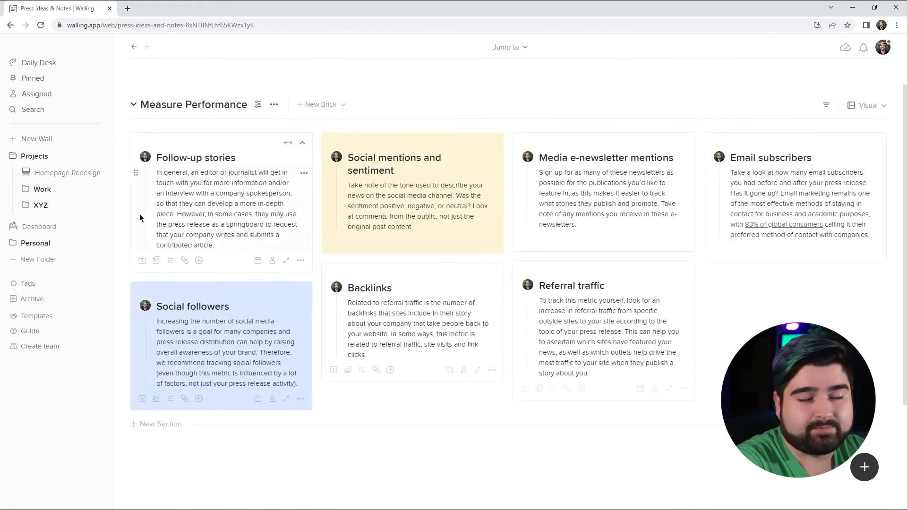
pyautogui.hotkey('alt', 'Left')
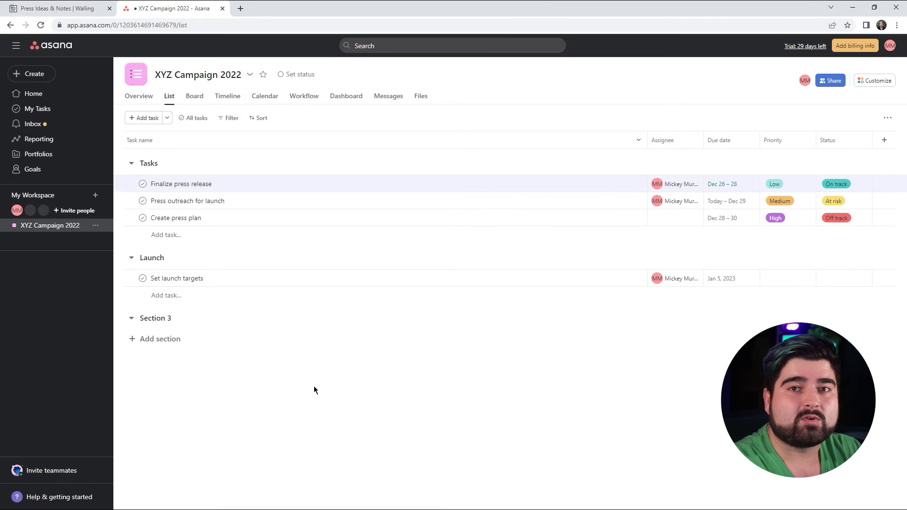
# Copy a link to the Press Ideas & Notes wall in Walling.
pyautogui.click(56, 7)
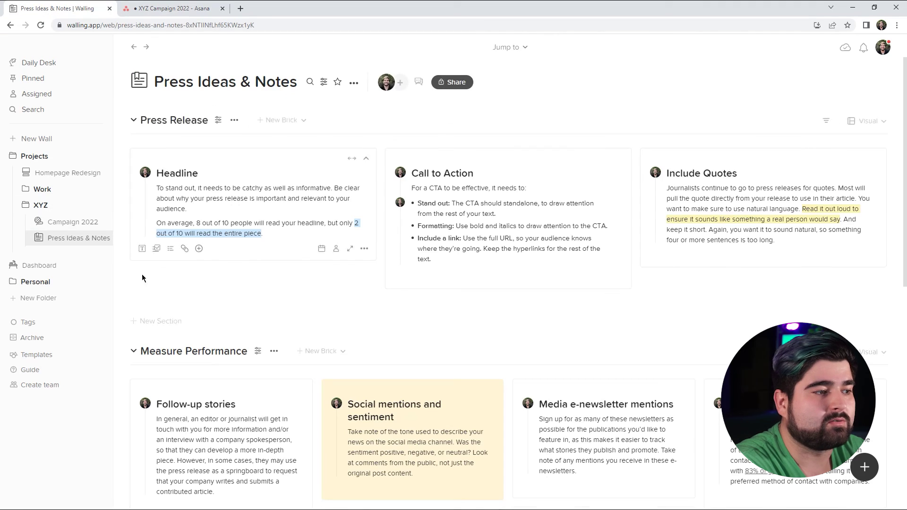
pyautogui.click(88, 246)
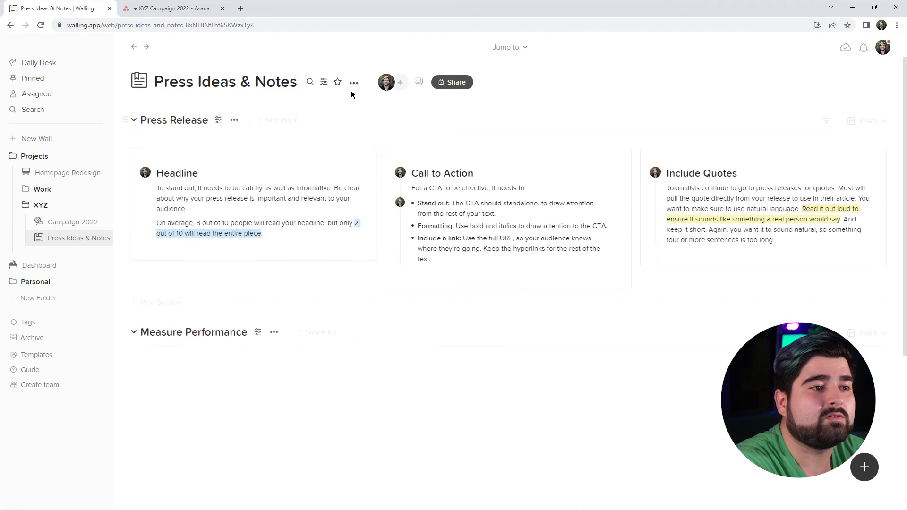
pyautogui.click(354, 83)
pyautogui.click(327, 245)
# Paste the wall link into the Finalize press release task description in Asana.
pyautogui.click(175, 8)
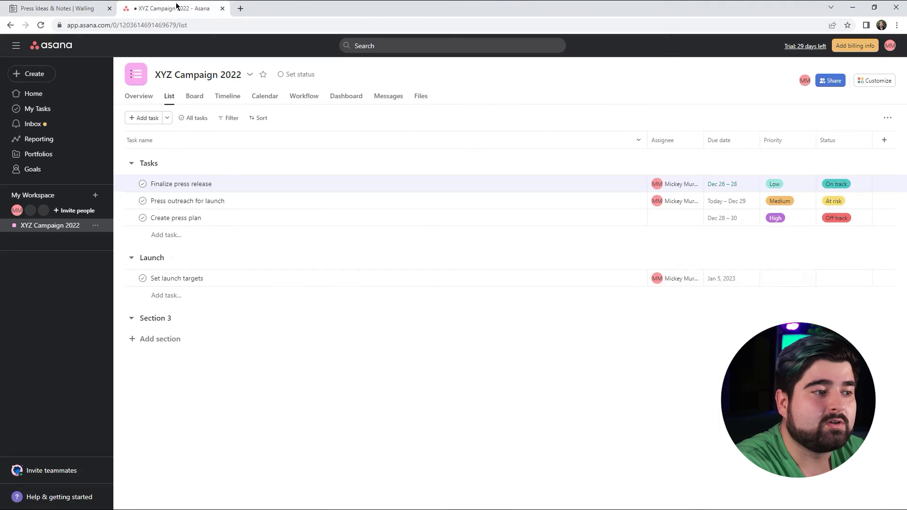
pyautogui.click(242, 187)
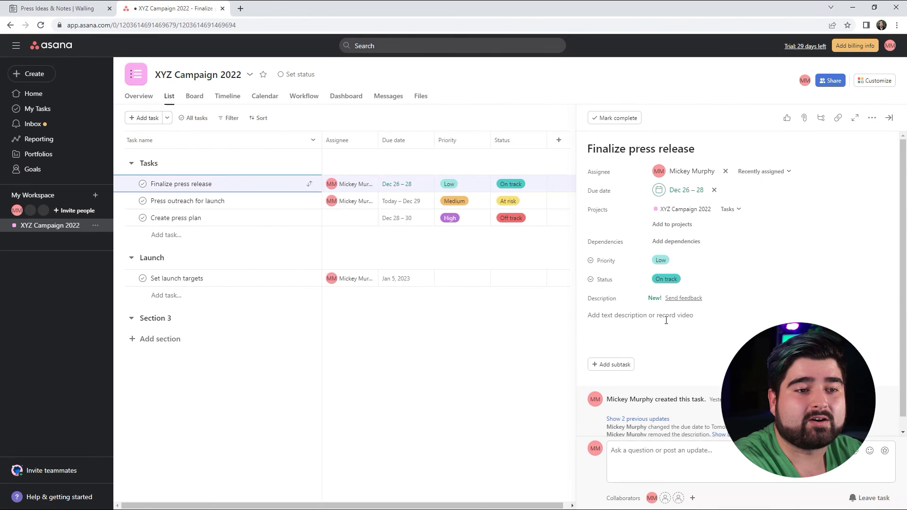
pyautogui.click(655, 315)
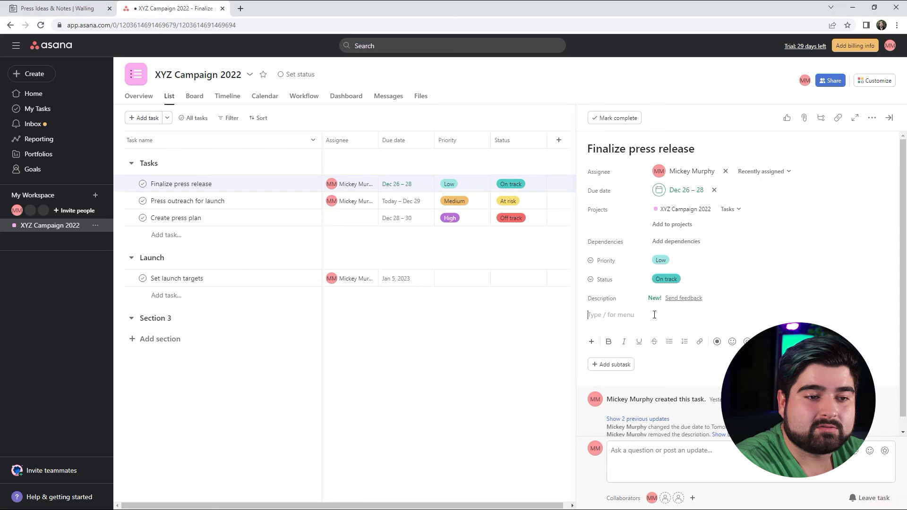
pyautogui.hotkey('ctrl', 'v')
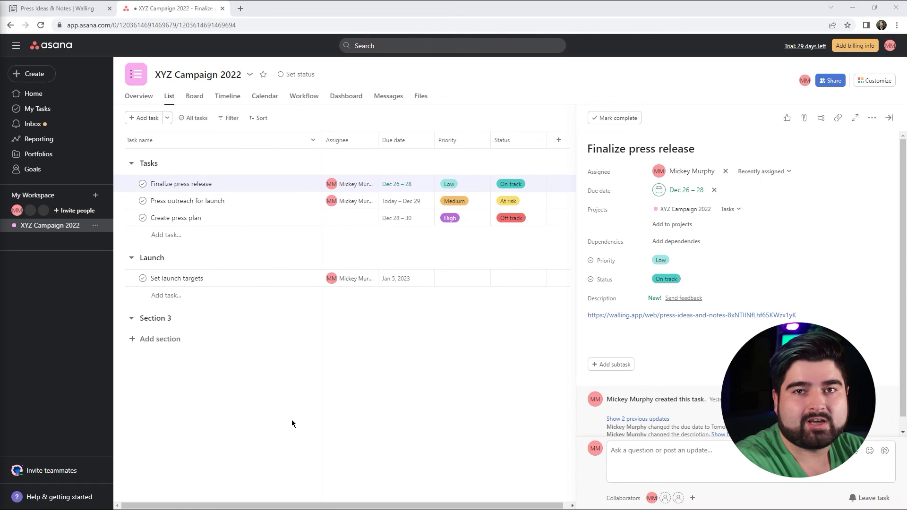